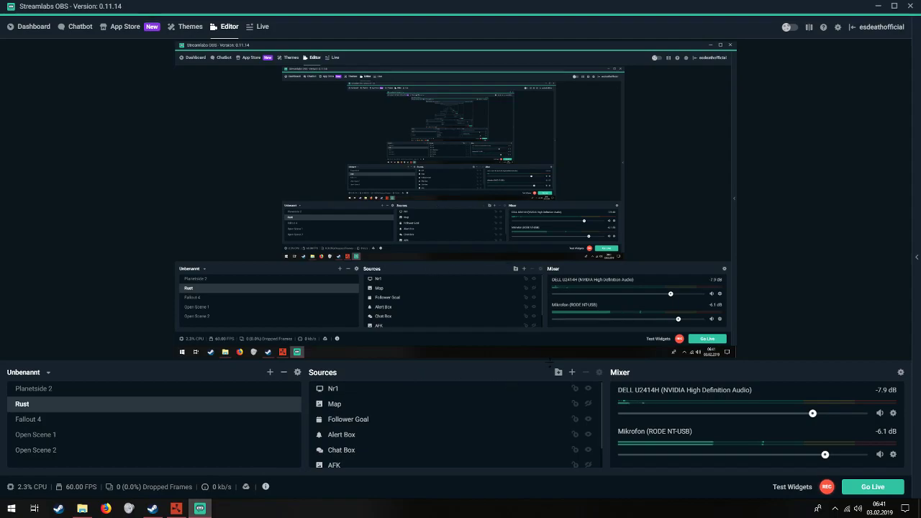
Select the Rust scene's Map source and toggle its visibility on and off.
{"action": "left_click", "coordinate": [340, 407]}
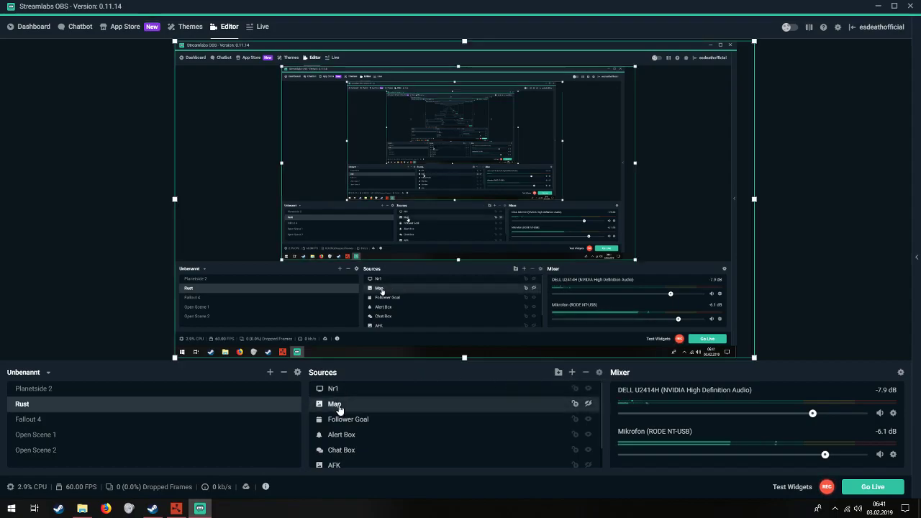
{"action": "left_click", "coordinate": [588, 404]}
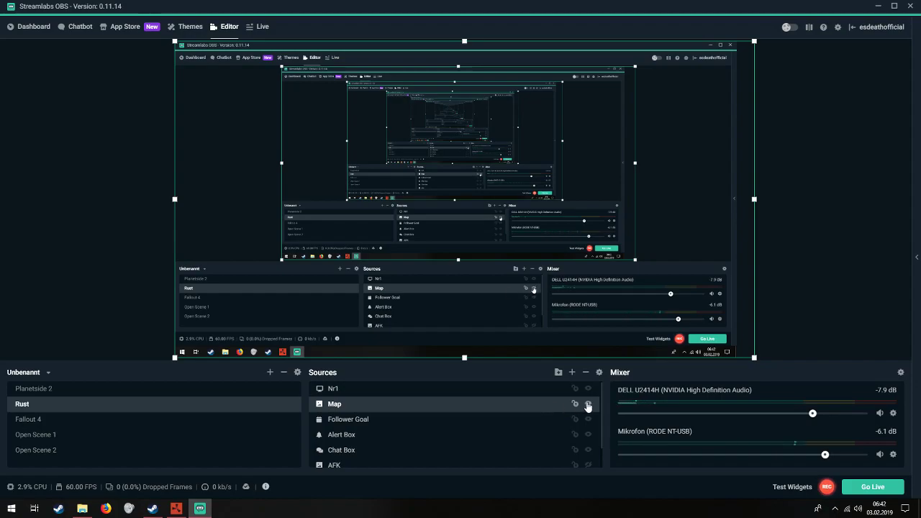
{"action": "left_click", "coordinate": [588, 404]}
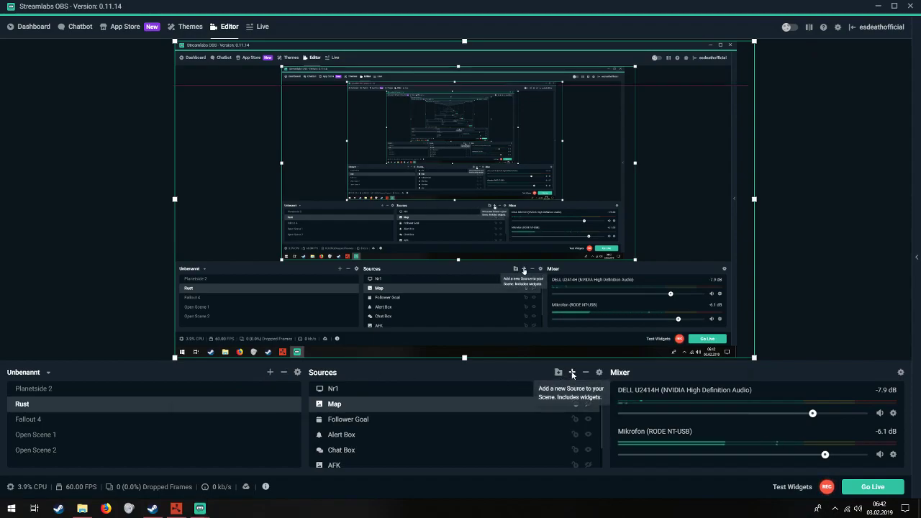
Add a new Image source named 'mup' and close its settings without choosing a file.
{"action": "left_click", "coordinate": [571, 373]}
{"action": "left_click", "coordinate": [225, 241]}
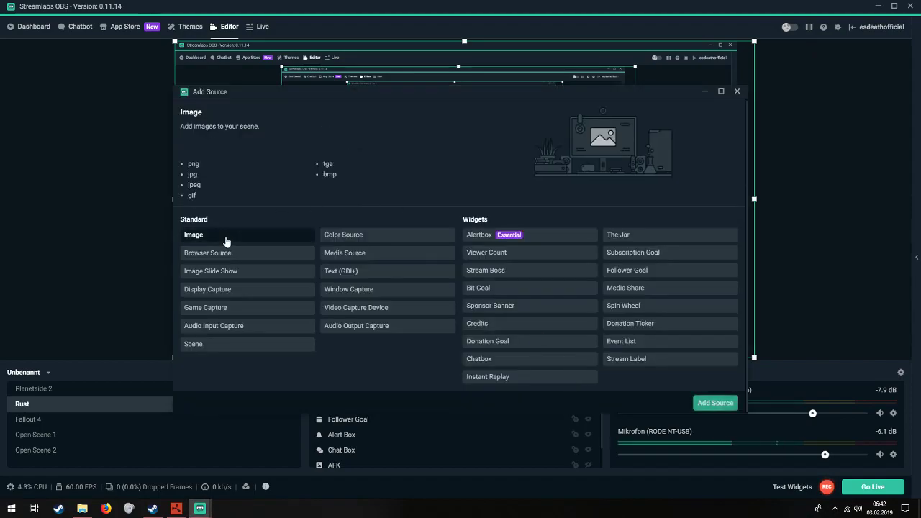
{"action": "left_click", "coordinate": [714, 404]}
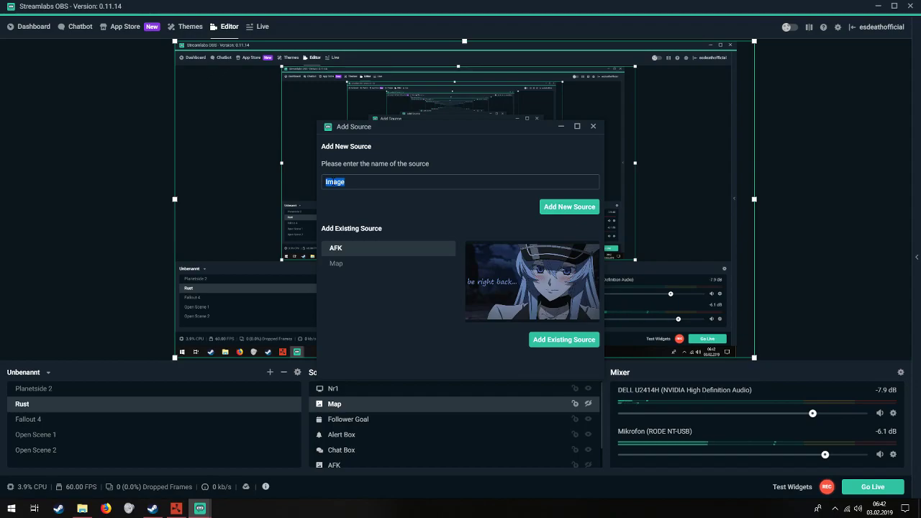
{"action": "type", "text": "mup"}
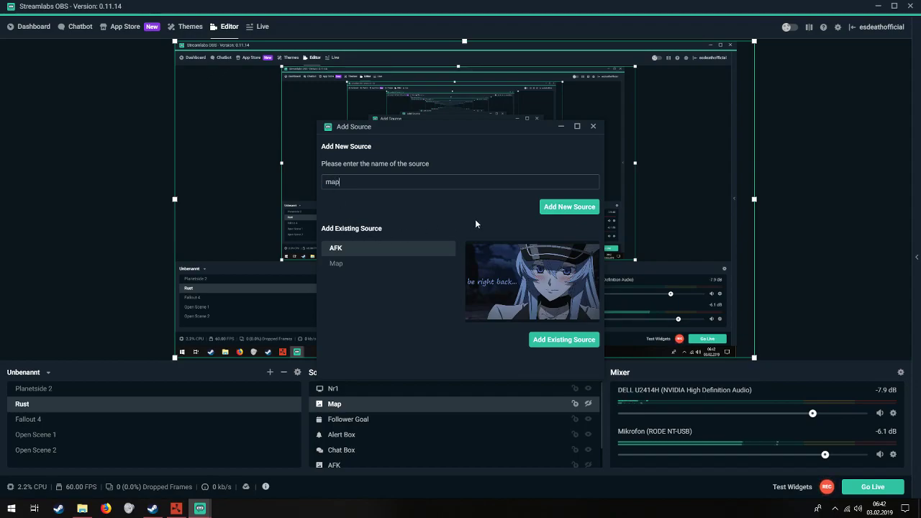
{"action": "left_click", "coordinate": [576, 207]}
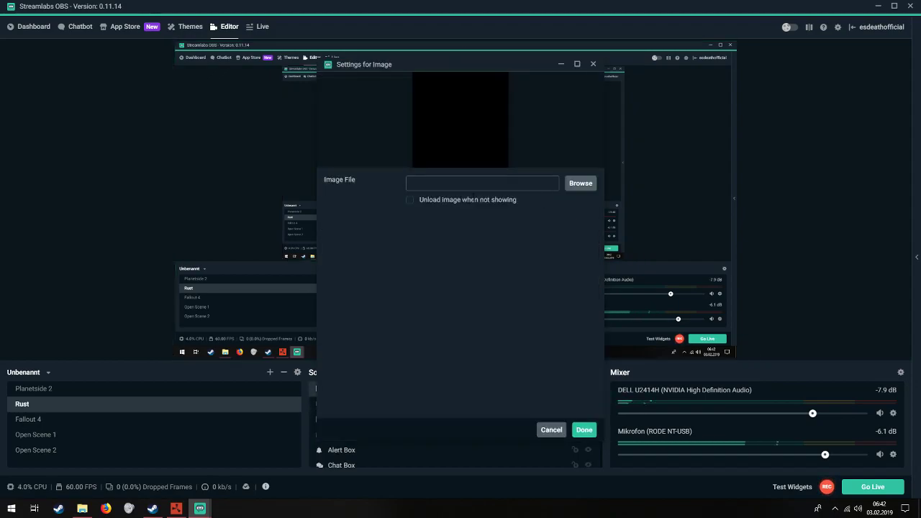
{"action": "left_click", "coordinate": [581, 184]}
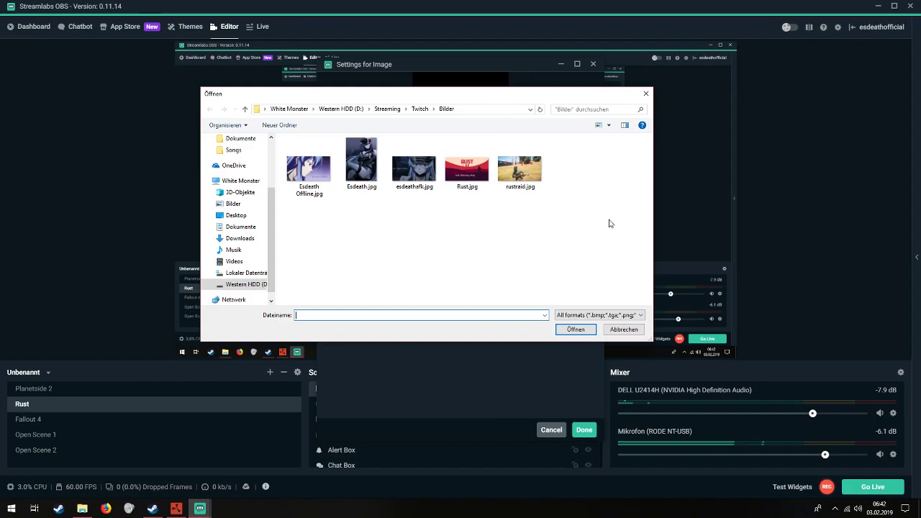
{"action": "left_click", "coordinate": [646, 93]}
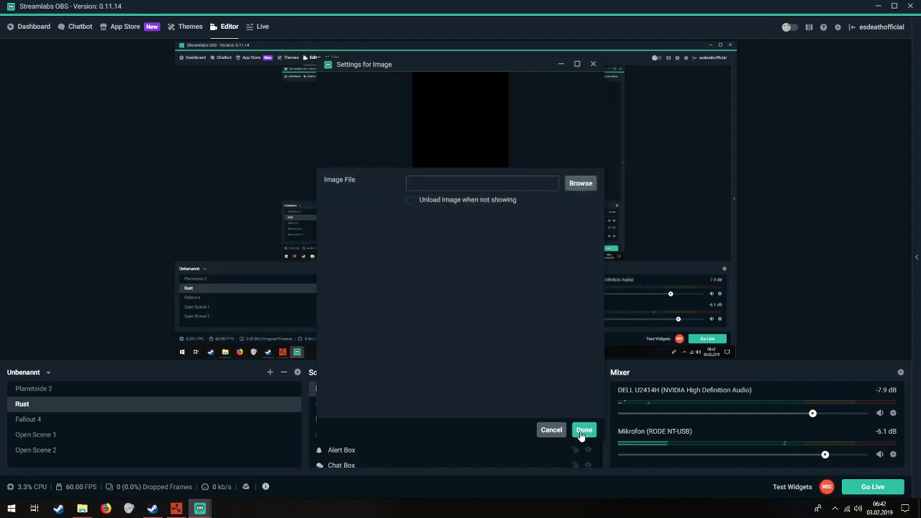
{"action": "left_click", "coordinate": [595, 64]}
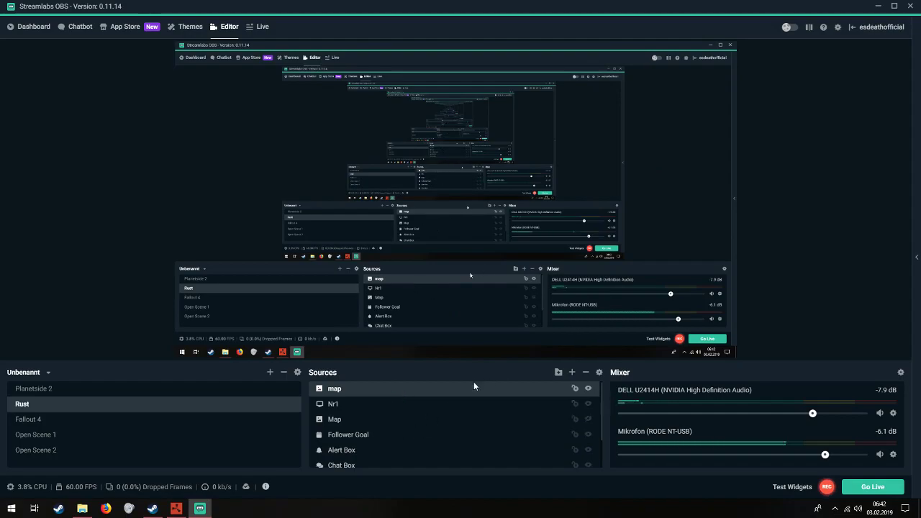
Remove the new map image source and reselect the existing Map source.
{"action": "right_click", "coordinate": [351, 391]}
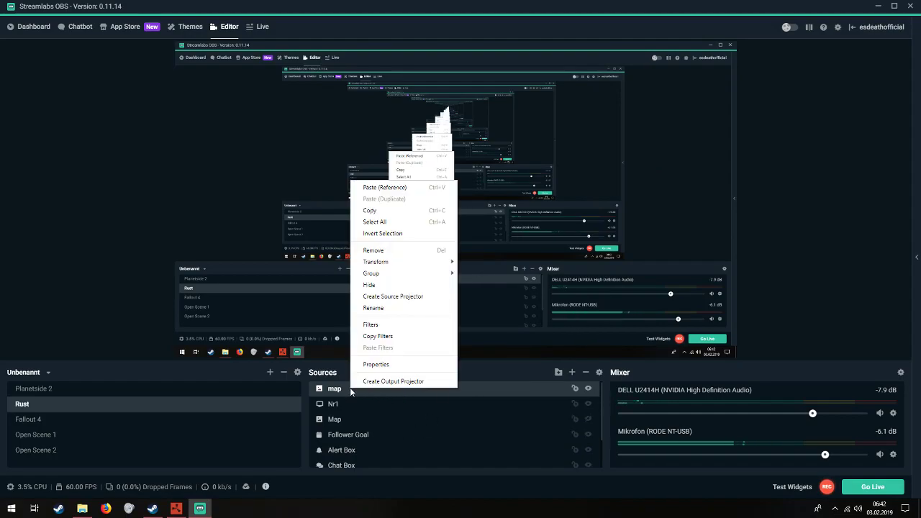
{"action": "left_click", "coordinate": [369, 250]}
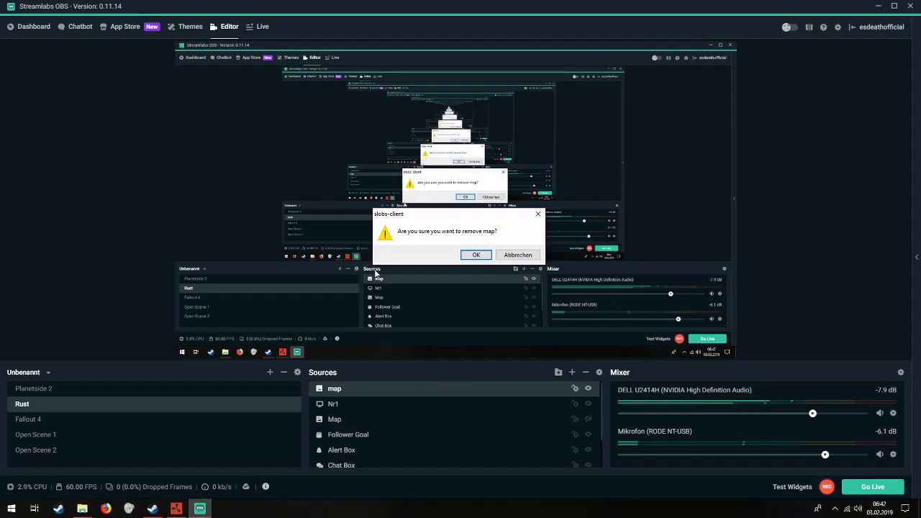
{"action": "left_click", "coordinate": [468, 252]}
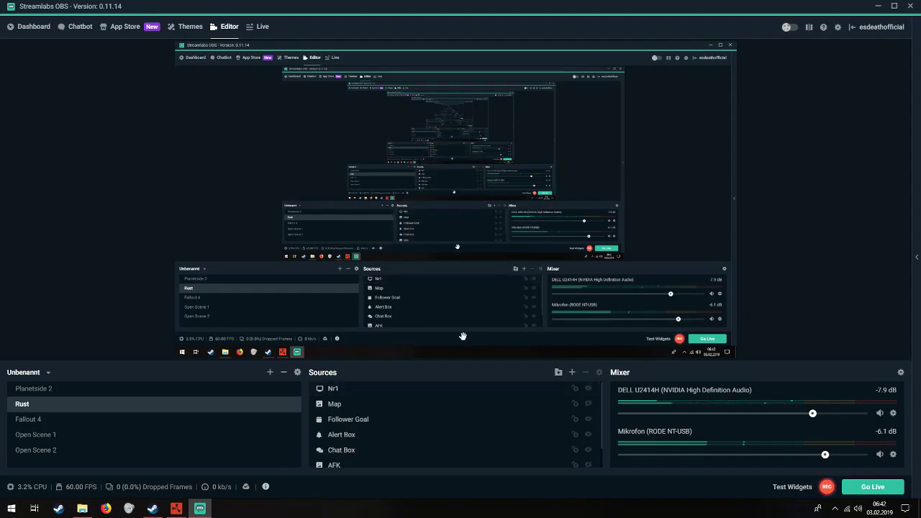
{"action": "left_click", "coordinate": [367, 407]}
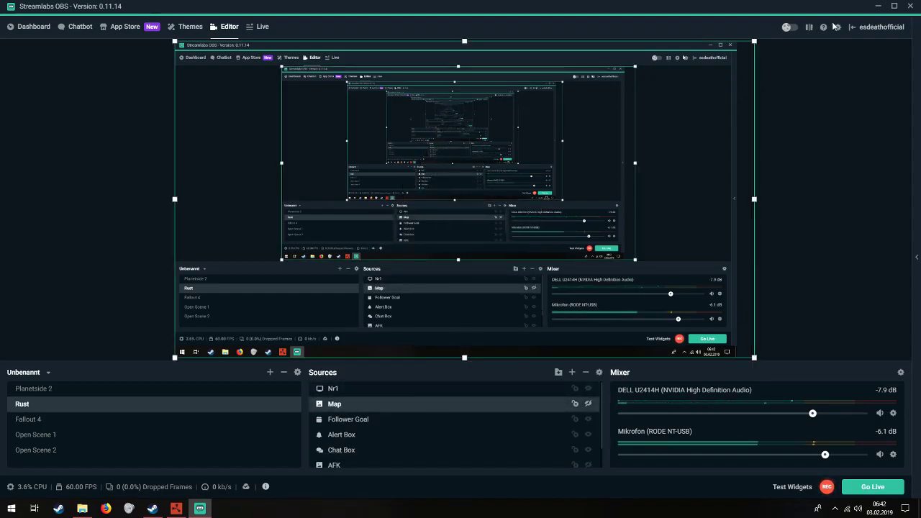
Go to the Hotkeys settings and scroll down to the Rust scene's Map entries.
{"action": "left_click", "coordinate": [838, 28]}
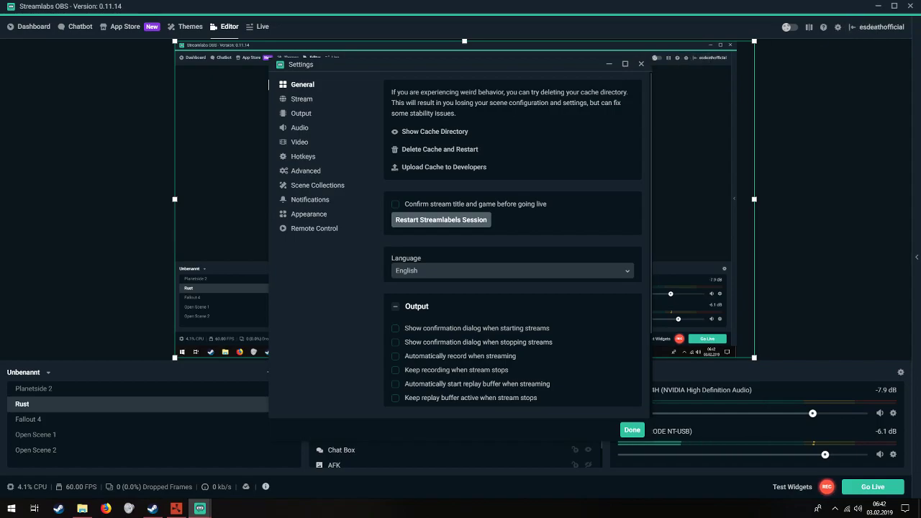
{"action": "left_click", "coordinate": [302, 157]}
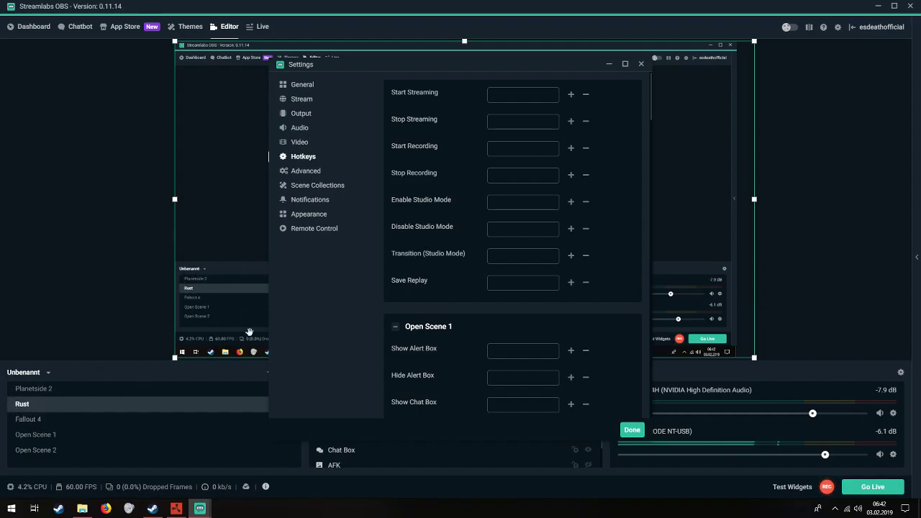
{"action": "scroll", "coordinate": [466, 198], "scroll_direction": "down", "scroll_amount": 3}
{"action": "scroll", "coordinate": [466, 203], "scroll_direction": "down", "scroll_amount": 2}
{"action": "scroll", "coordinate": [473, 208], "scroll_direction": "down", "scroll_amount": 2}
{"action": "scroll", "coordinate": [471, 212], "scroll_direction": "down", "scroll_amount": 4}
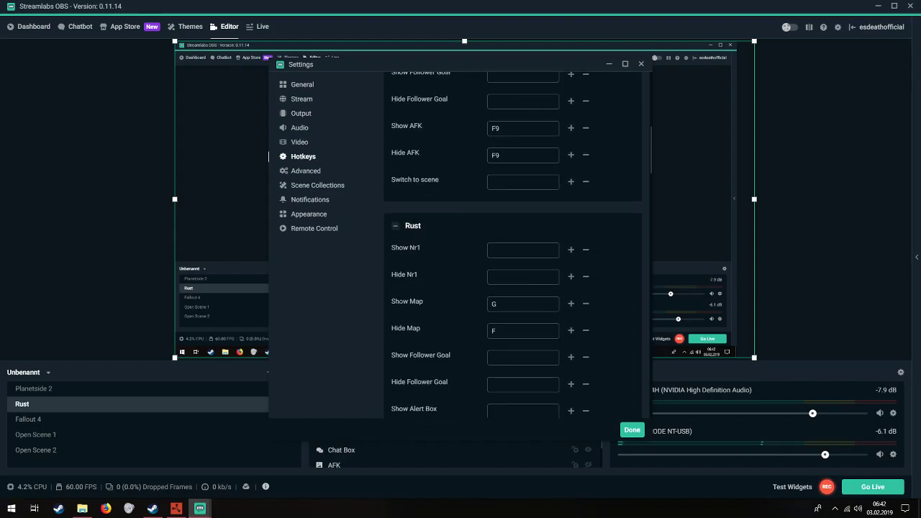
Clear the Show Map and Hide Map hotkeys, after briefly binding F to Hide Map, and confirm.
{"action": "left_click", "coordinate": [586, 304]}
{"action": "left_click", "coordinate": [586, 331]}
{"action": "left_click", "coordinate": [541, 336]}
{"action": "key", "text": "f"}
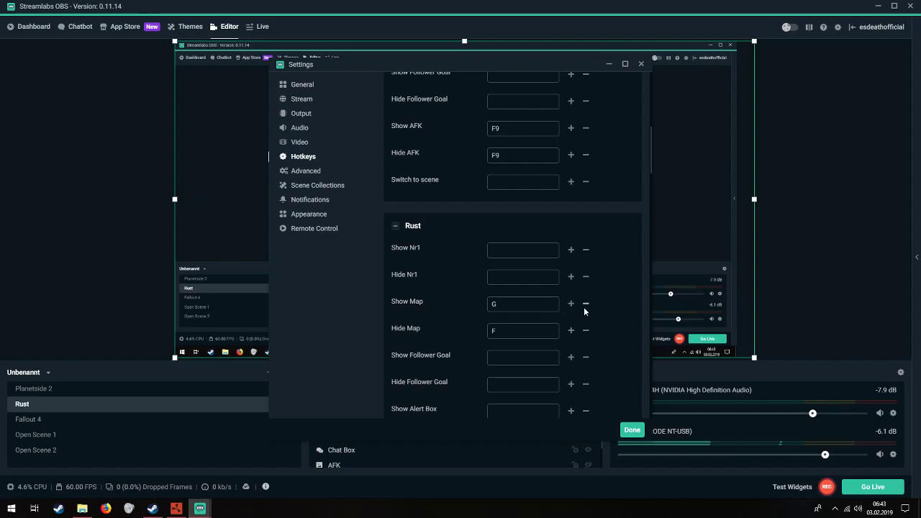
{"action": "left_click", "coordinate": [586, 303]}
{"action": "left_click", "coordinate": [586, 330]}
{"action": "left_click", "coordinate": [631, 429]}
Select the Rust source in the Sources list.
{"action": "scroll", "coordinate": [459, 435], "scroll_direction": "down", "scroll_amount": 1}
{"action": "scroll", "coordinate": [439, 410], "scroll_direction": "up", "scroll_amount": 1}
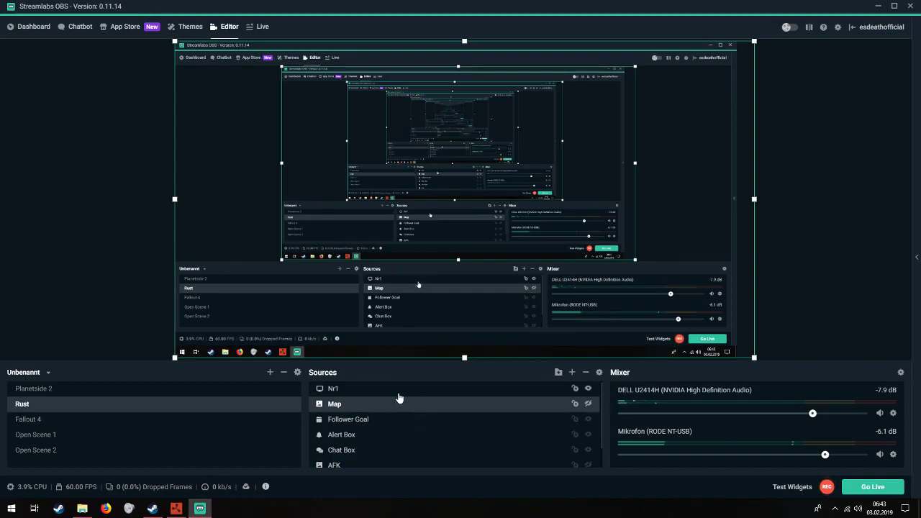
{"action": "scroll", "coordinate": [461, 424], "scroll_direction": "down", "scroll_amount": 2}
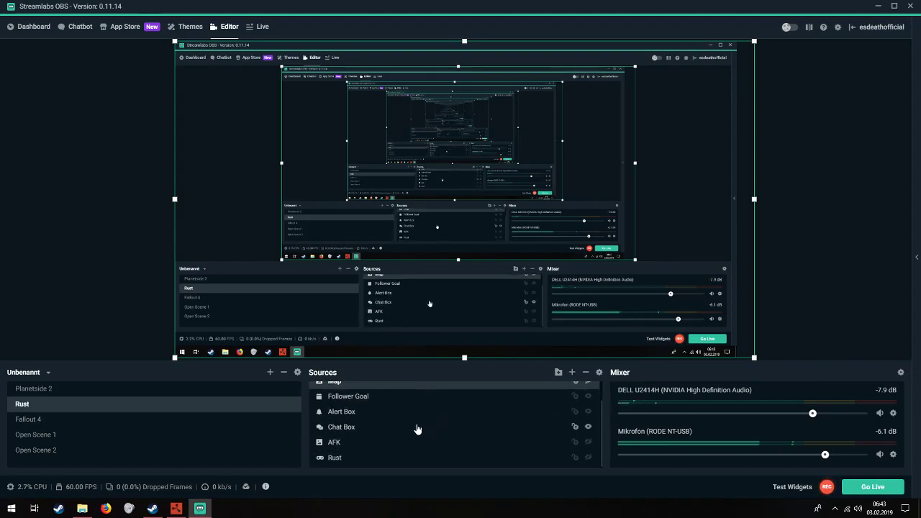
{"action": "scroll", "coordinate": [426, 436], "scroll_direction": "up", "scroll_amount": 1}
{"action": "scroll", "coordinate": [591, 439], "scroll_direction": "down", "scroll_amount": 1}
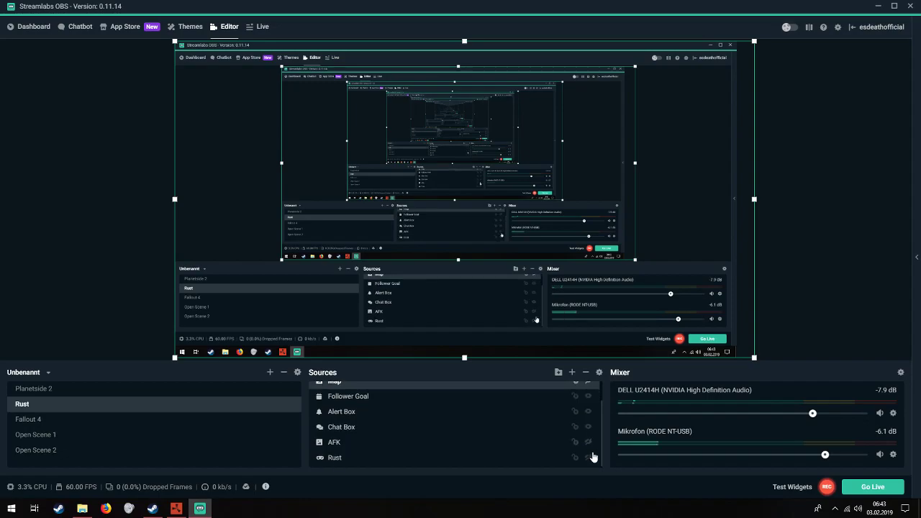
{"action": "left_click", "coordinate": [591, 458]}
Open and close Rust's F1 console to review the earlier map bind commands.
{"action": "scroll", "coordinate": [590, 450], "scroll_direction": "up", "scroll_amount": 2}
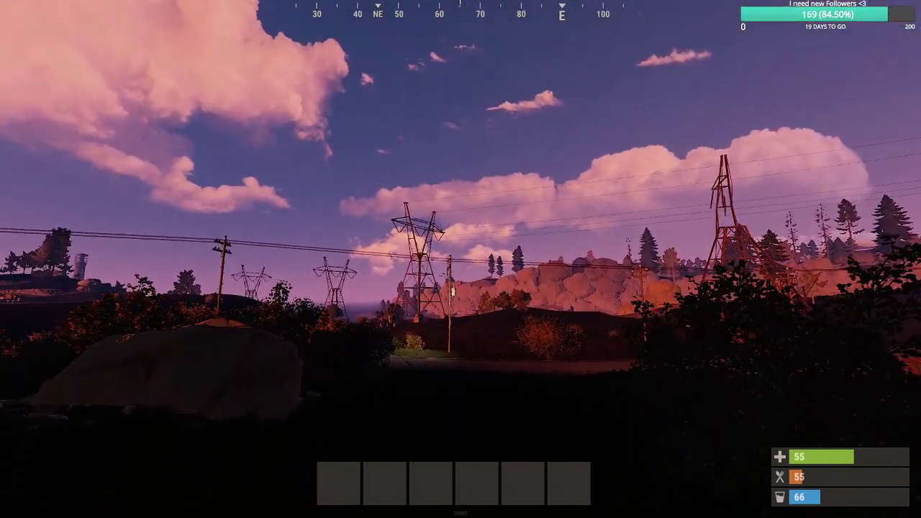
{"action": "key", "text": "F1"}
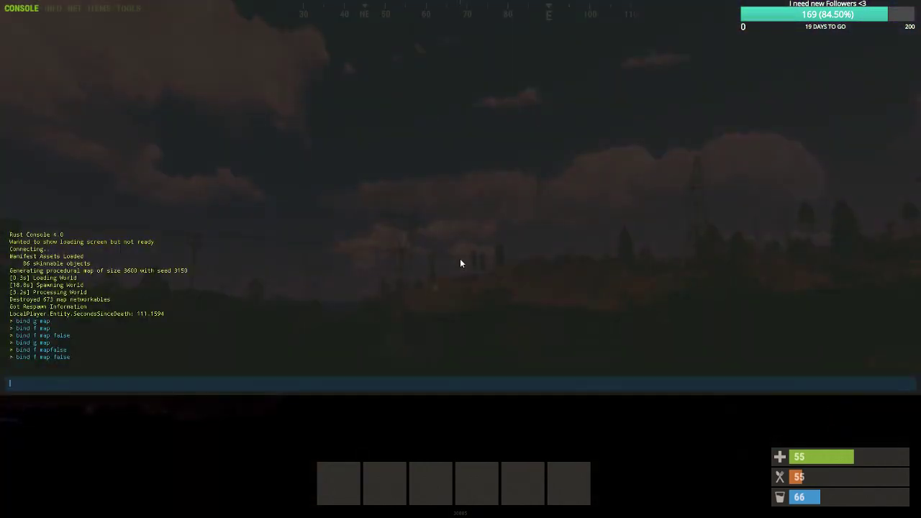
{"action": "key", "text": "F1"}
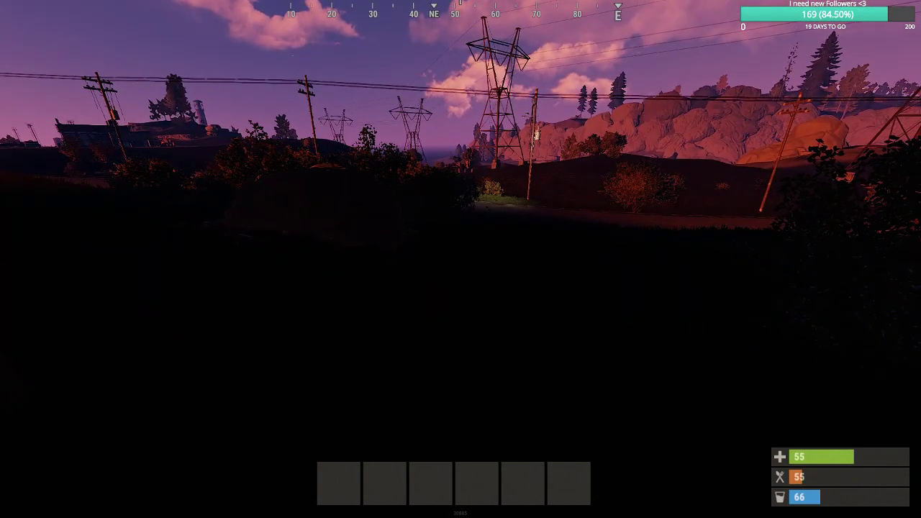
Enter 'bind g map' in the Rust console.
{"action": "key", "text": "F1"}
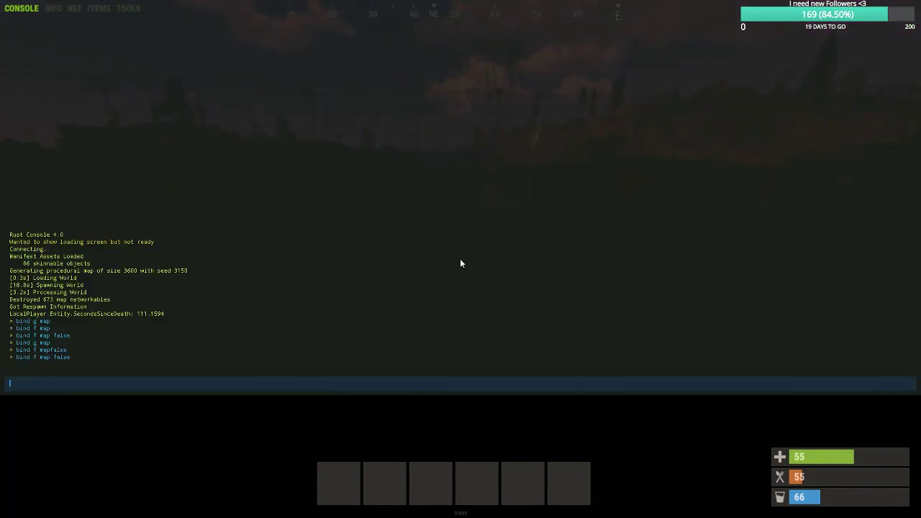
{"action": "key", "text": "F1"}
{"action": "key", "text": "F1"}
{"action": "type", "text": "bind g map"}
{"action": "key", "text": "Return"}
{"action": "key", "text": "F1"}
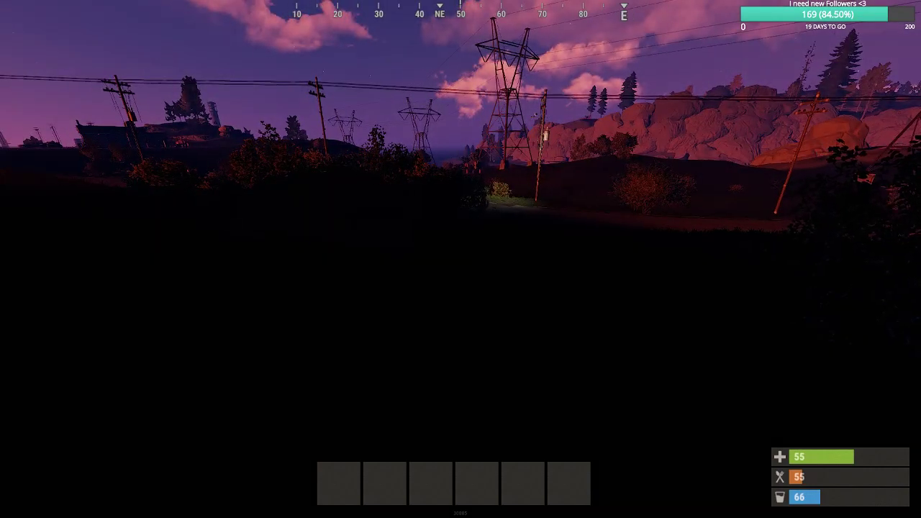
Test the G bind by opening the map, then zoom it out and in.
{"action": "key", "text": "g"}
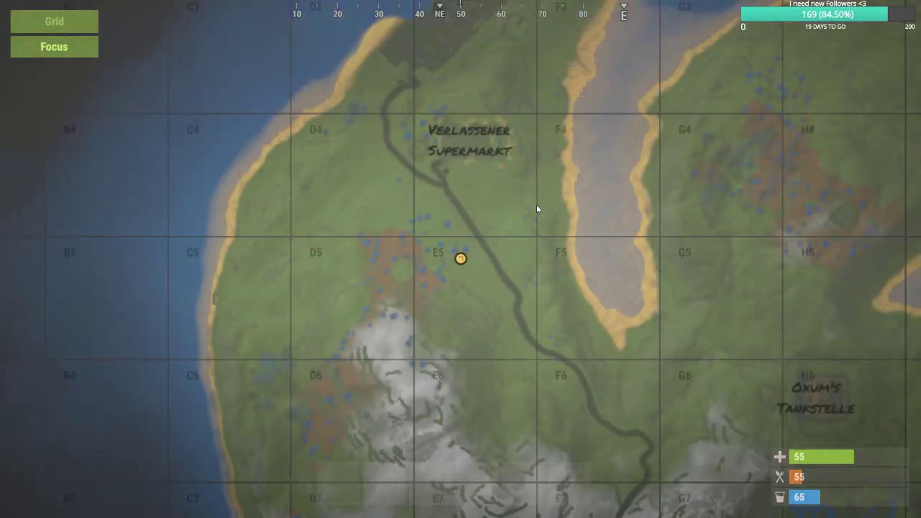
{"action": "scroll", "coordinate": [543, 202], "scroll_direction": "down", "scroll_amount": 2}
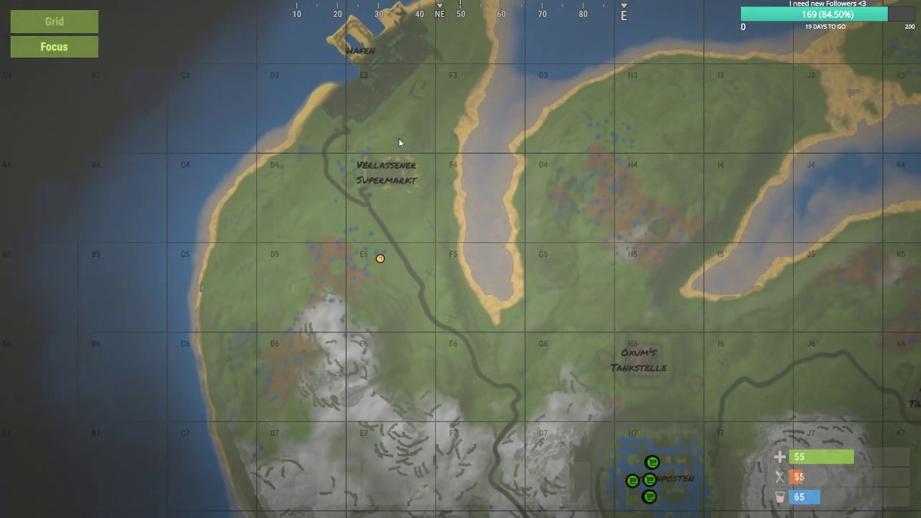
{"action": "scroll", "coordinate": [381, 243], "scroll_direction": "up", "scroll_amount": 2}
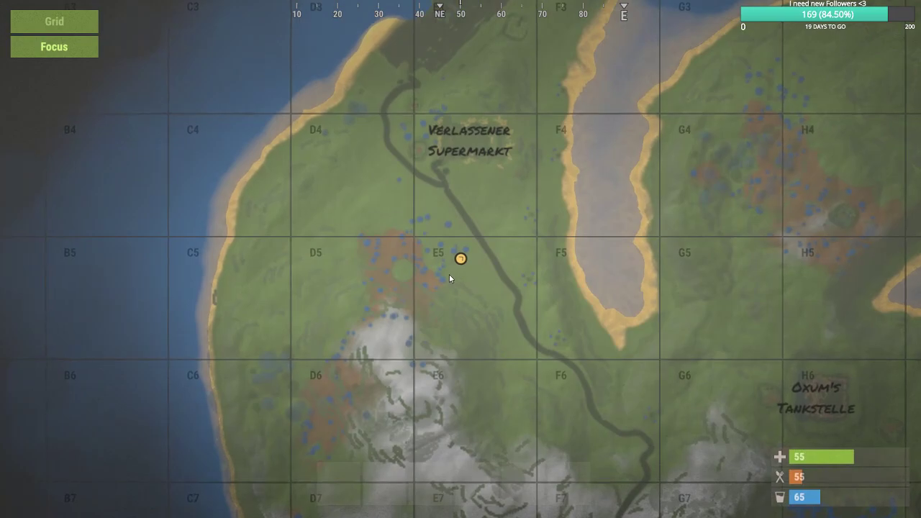
Enter 'bind f map false' in the Rust console, then close the console.
{"action": "key", "text": "F1"}
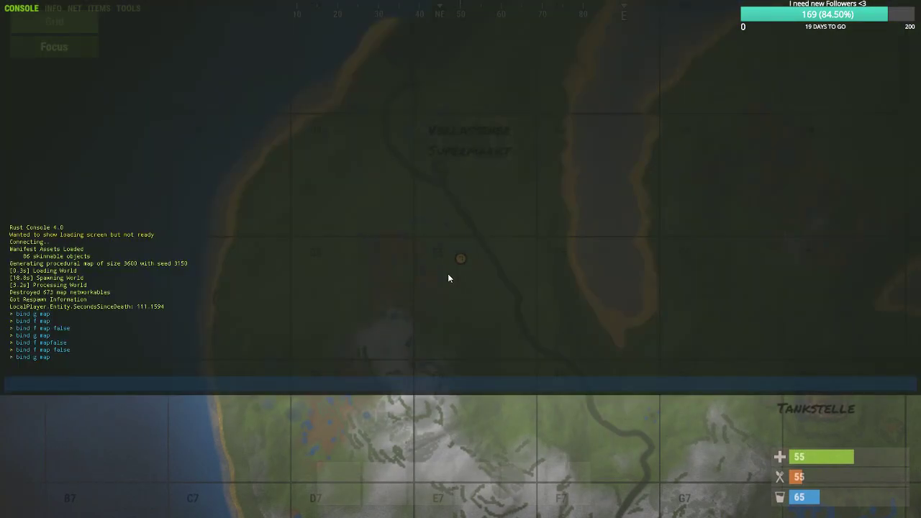
{"action": "type", "text": "bind f map false"}
{"action": "key", "text": "Return"}
{"action": "key", "text": "F1"}
Test the map binds by closing and reopening the map repeatedly.
{"action": "key", "text": "g"}
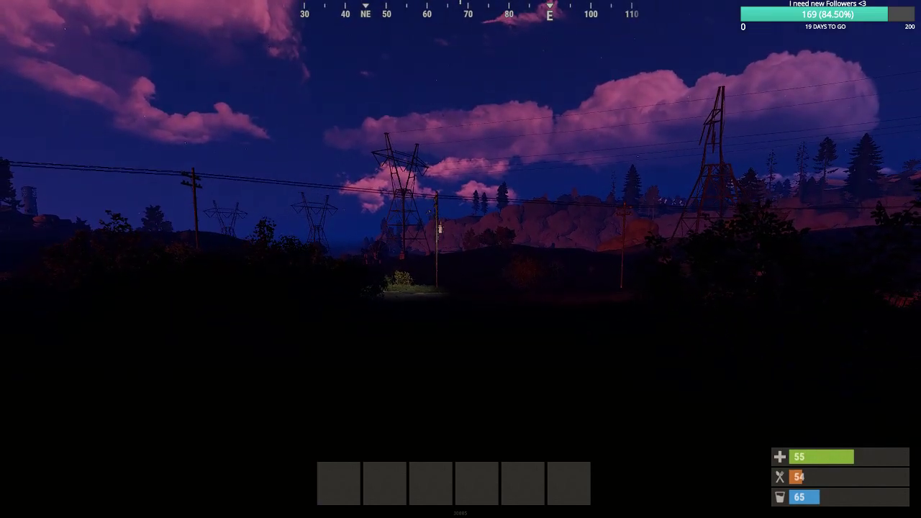
{"action": "key", "text": "g"}
{"action": "key", "text": "g"}
{"action": "key", "text": "g"}
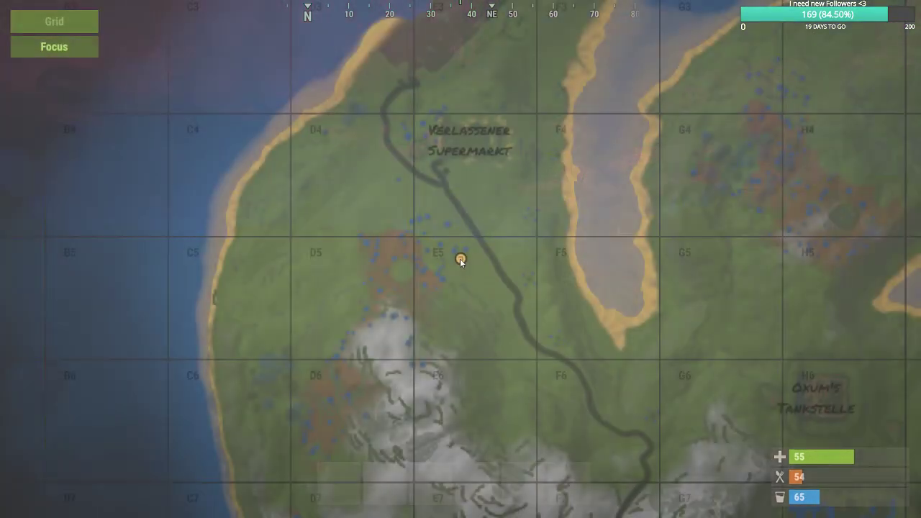
{"action": "key", "text": "g"}
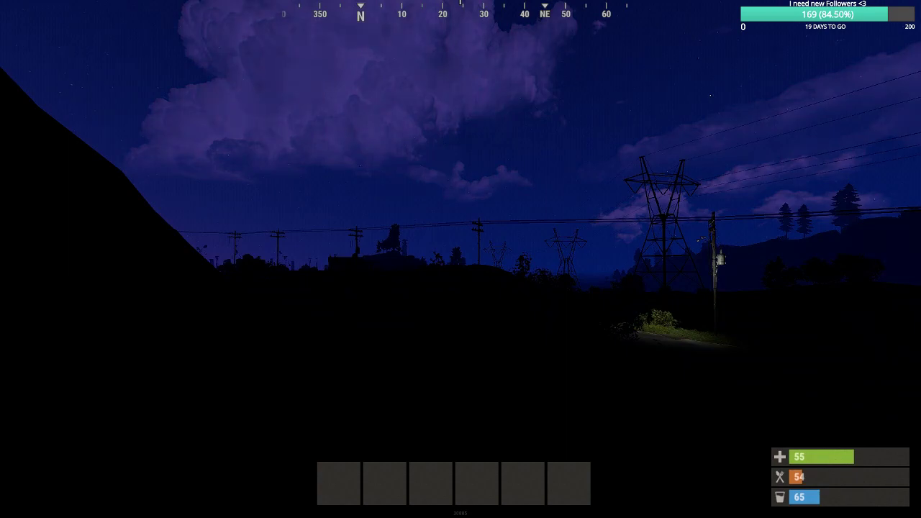
{"action": "key", "text": "g"}
{"action": "key", "text": "g"}
{"action": "key", "text": "g"}
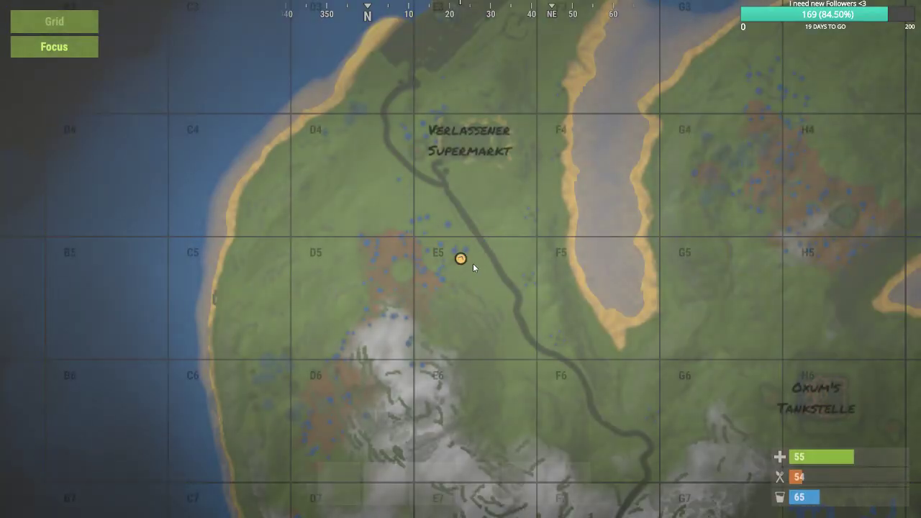